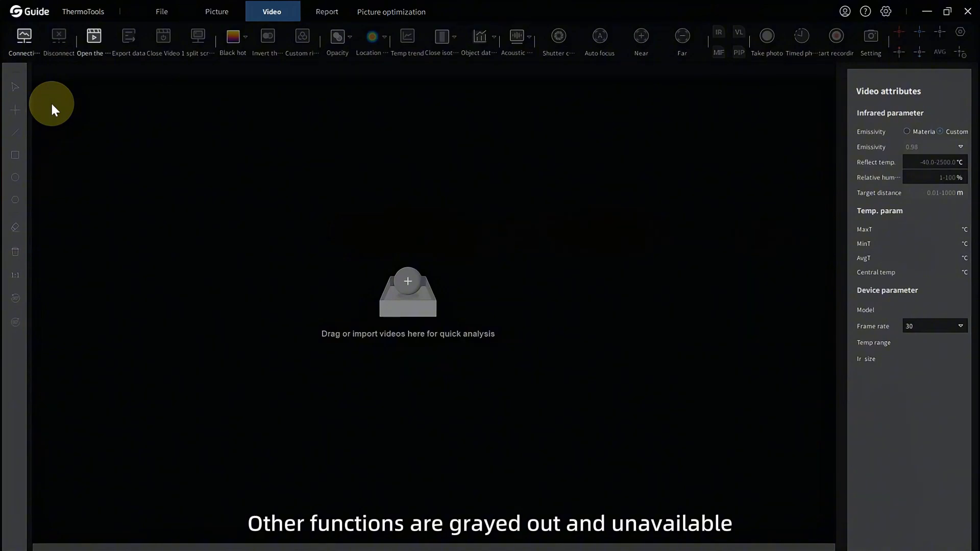
- Connect to the thermal camera in AP mode, checking the computer's WLAN connection to the Camera network
left_click(24, 36)
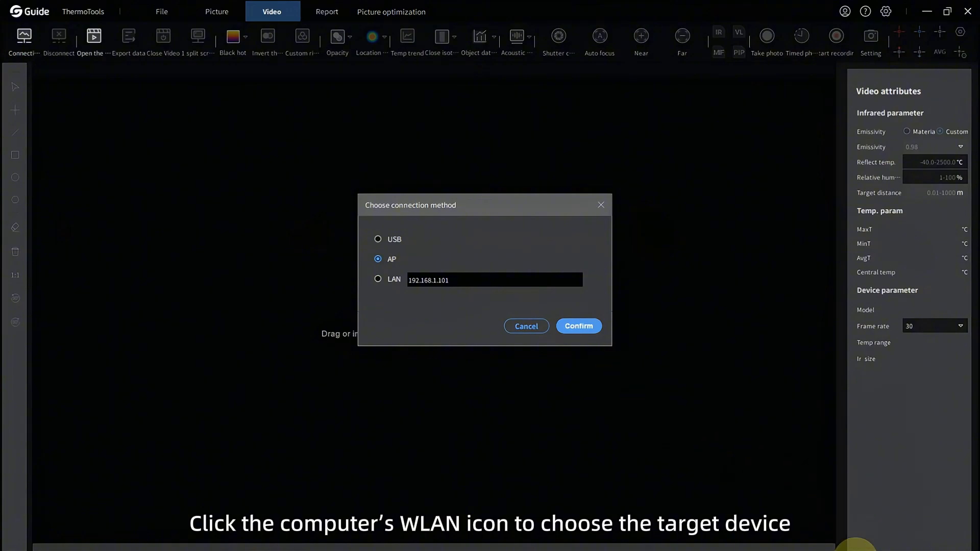
left_click(848, 550)
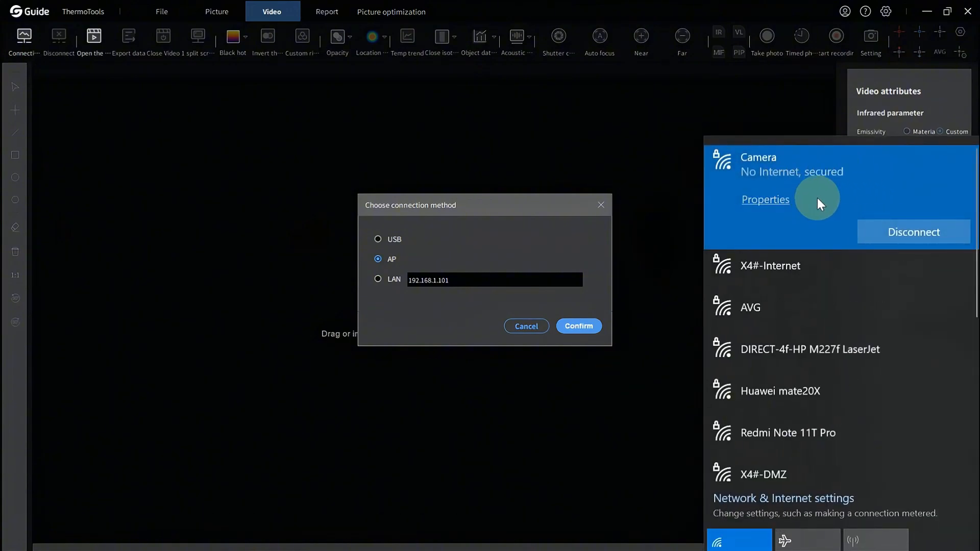
left_click(576, 326)
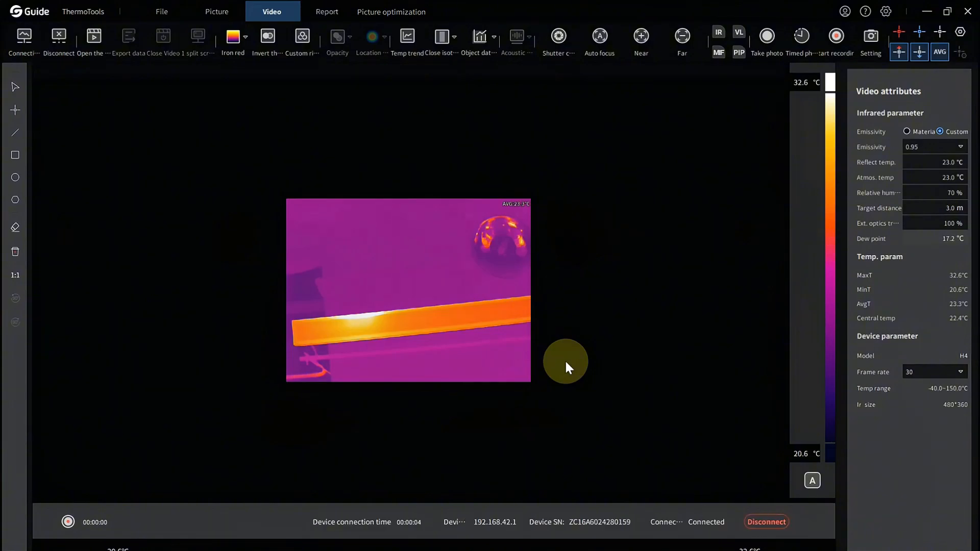
- Disconnect the thermal camera feed and reconnect it over AP
left_click(58, 39)
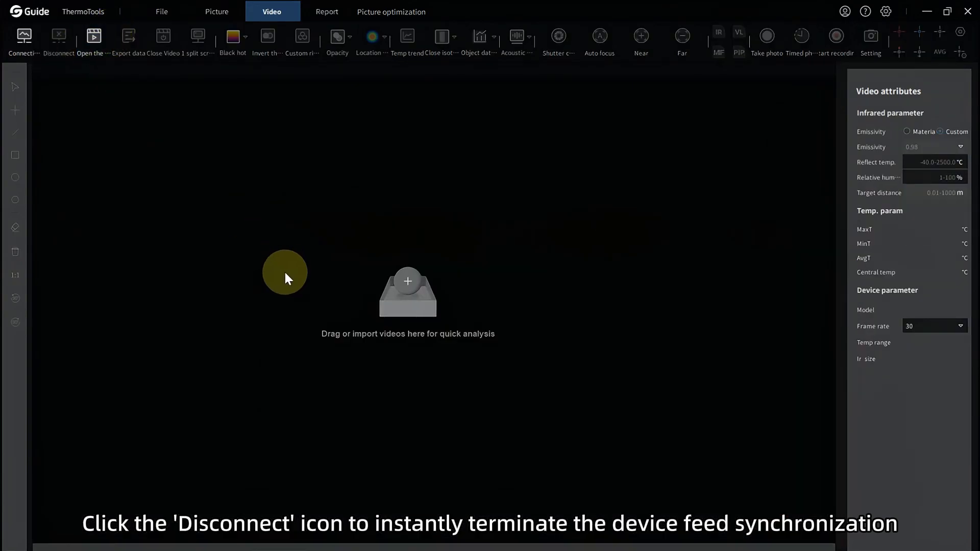
left_click(24, 34)
left_click(558, 327)
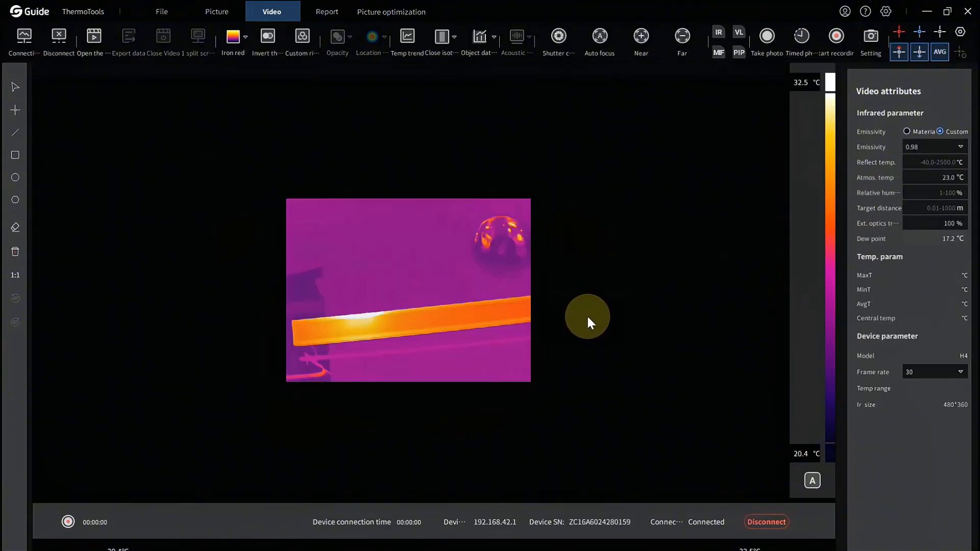
- Try the White hot and North pole palettes on the live feed and return it to Iron red
left_click(233, 36)
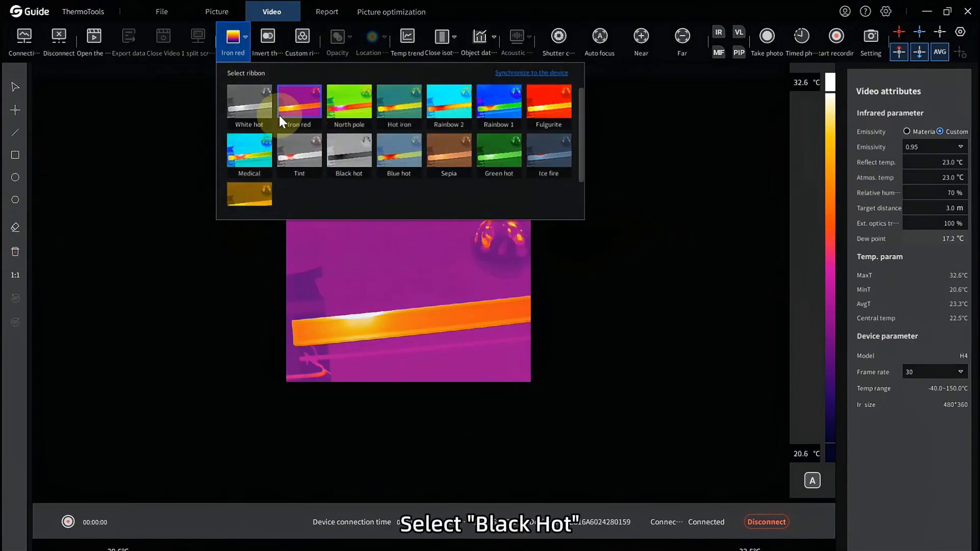
left_click(256, 102)
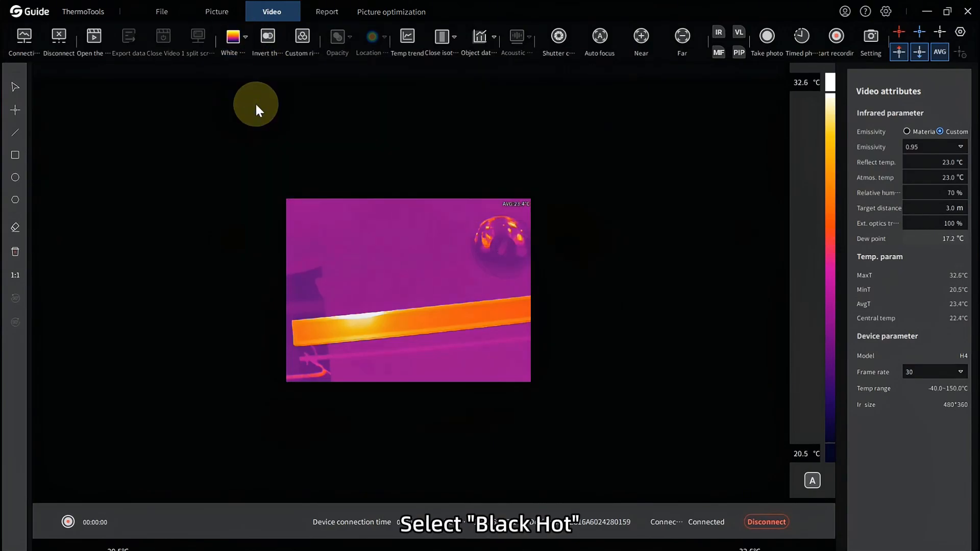
left_click(236, 35)
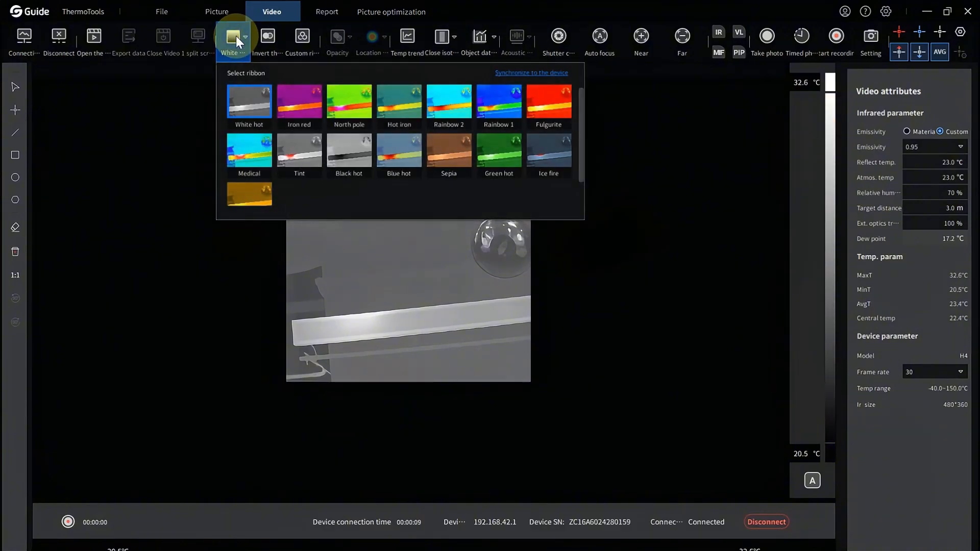
left_click(352, 118)
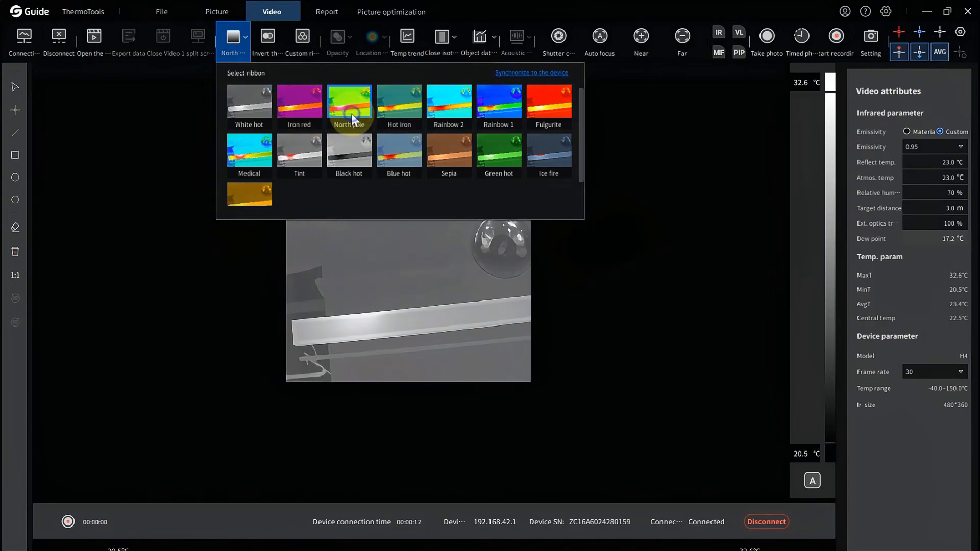
left_click(232, 37)
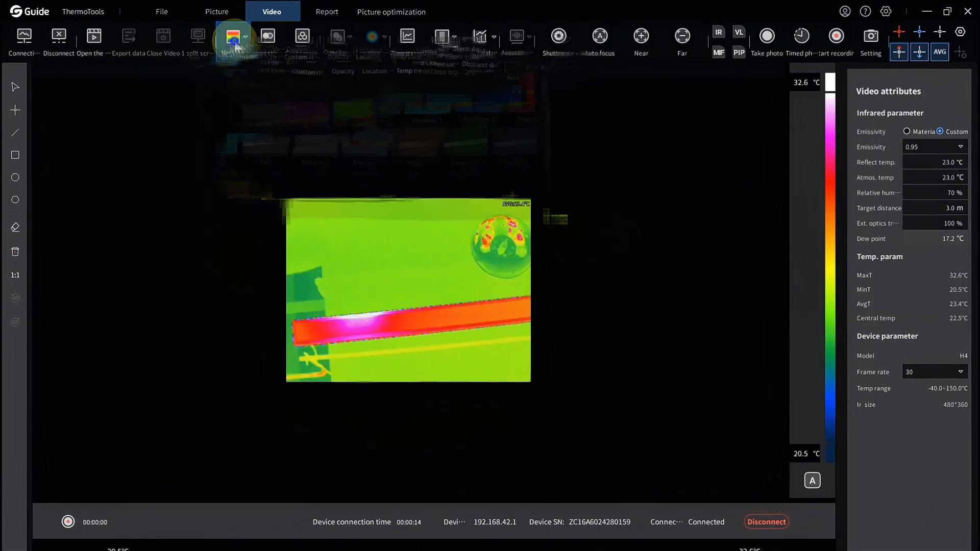
left_click(328, 137)
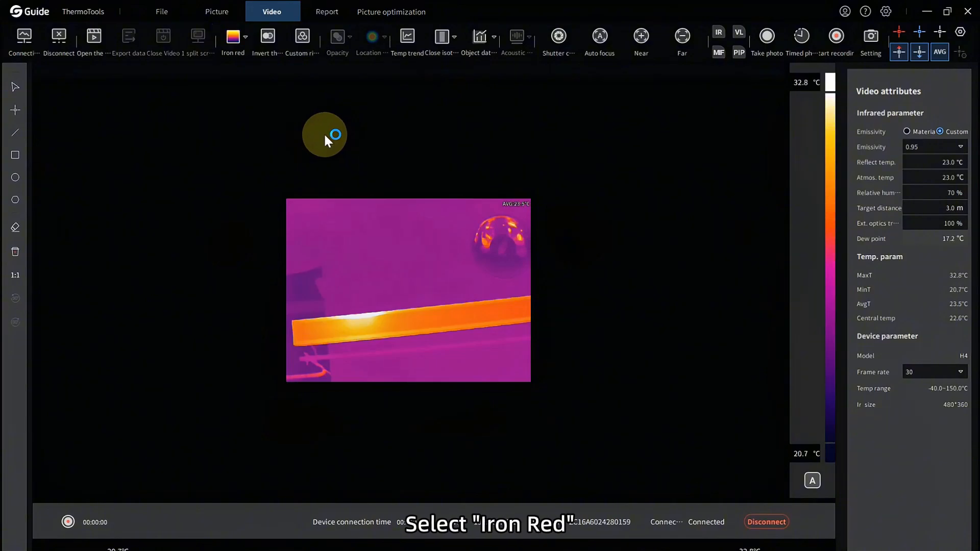
left_click(270, 46)
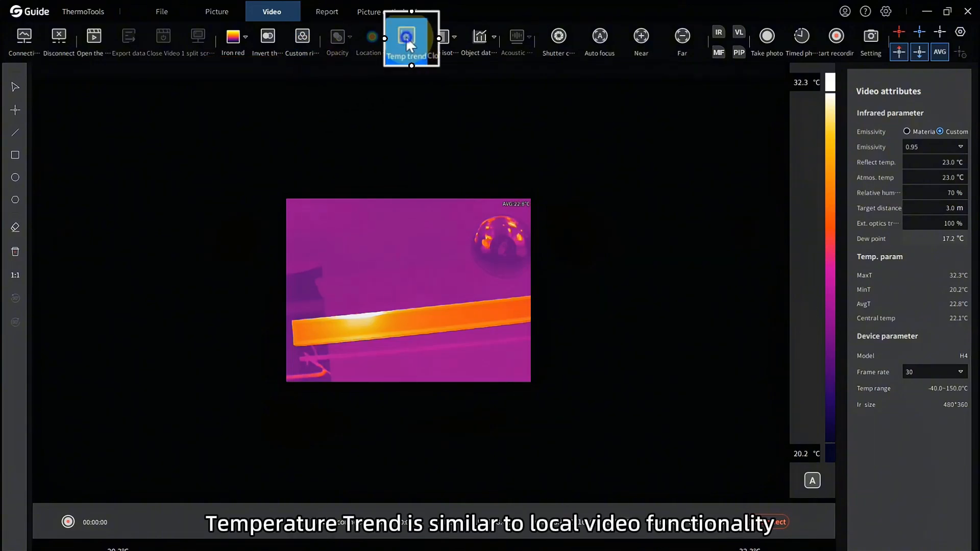
- Draw a rectangular analysis region of about 252 by 117 pixels around the bar's hottest area and view its temperature trend
left_click(16, 154)
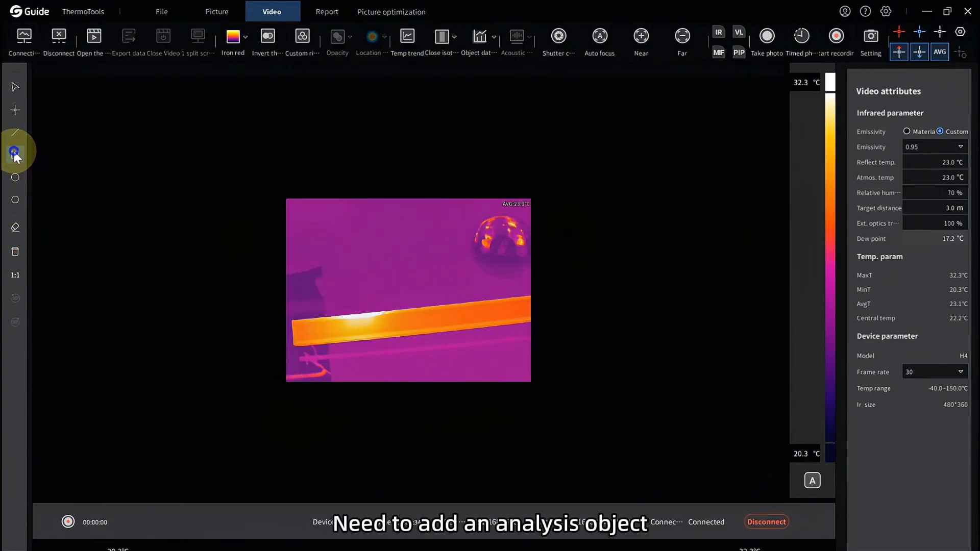
left_click_drag(307, 286, 429, 340)
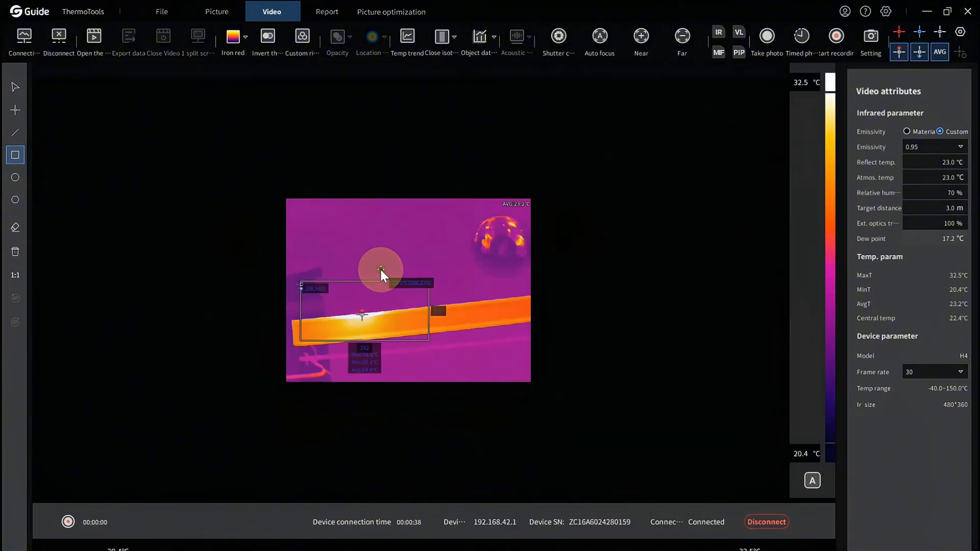
left_click(408, 37)
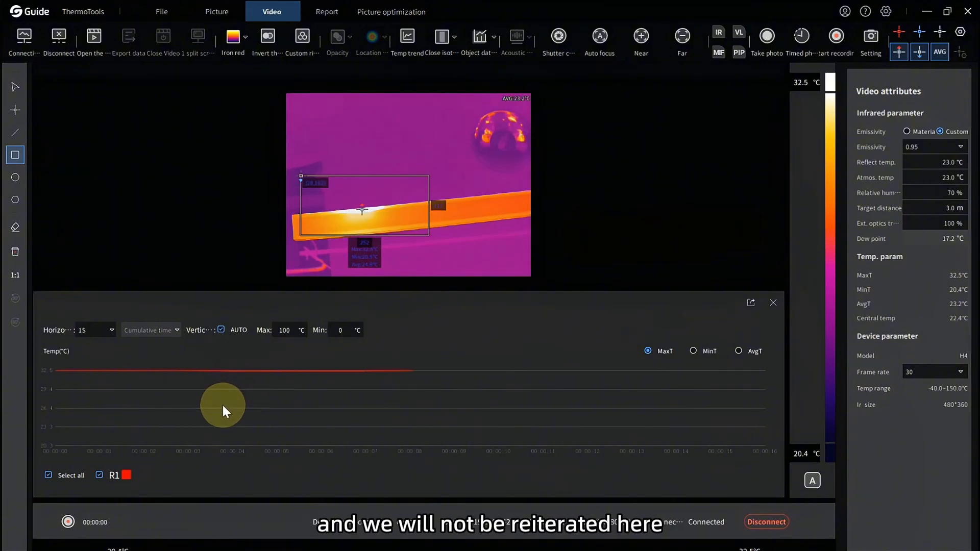
left_click(774, 303)
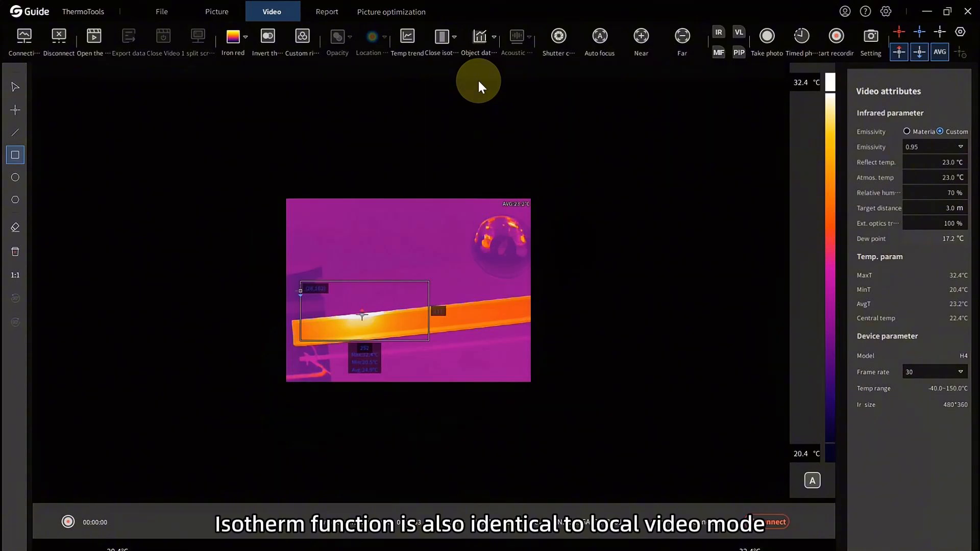
- Choose the isotherm type that colors the range between two thresholds and set its high temperature to 30 °C
left_click(452, 42)
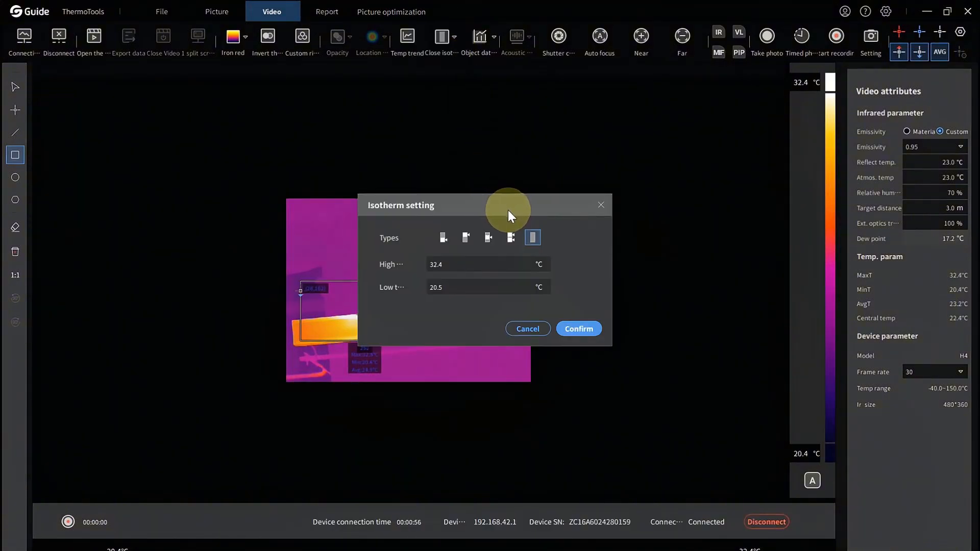
left_click(492, 238)
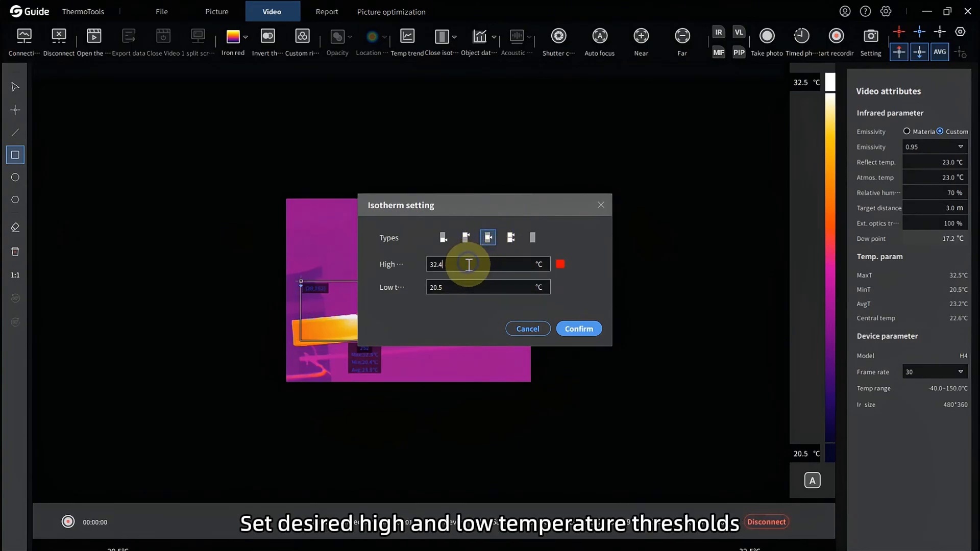
left_click(473, 264)
key("BackSpace")
key("BackSpace")
key("BackSpace")
type("0")
- Set the isotherm's low temperature to 20 °C and apply it to the live feed
left_click(466, 285)
key("BackSpace")
key("BackSpace")
key("BackSpace")
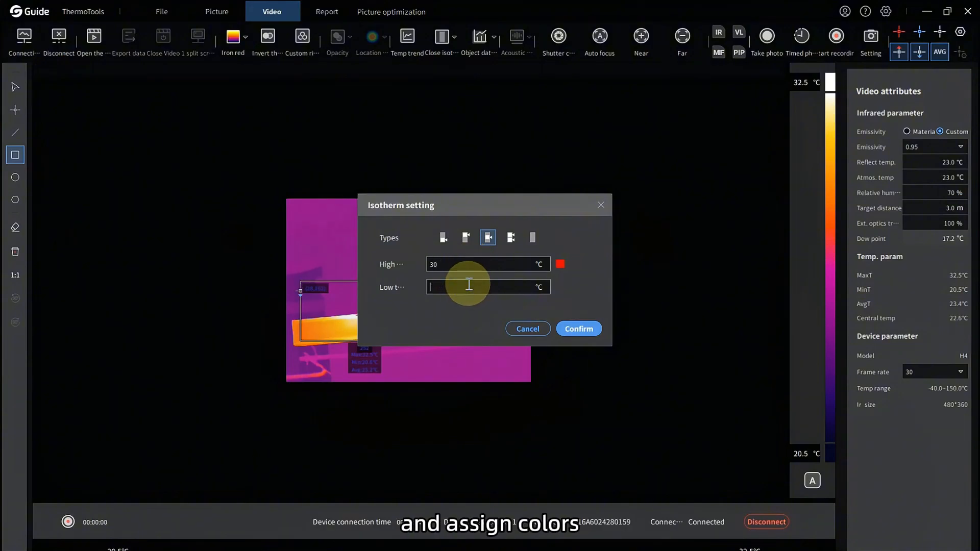
type("0")
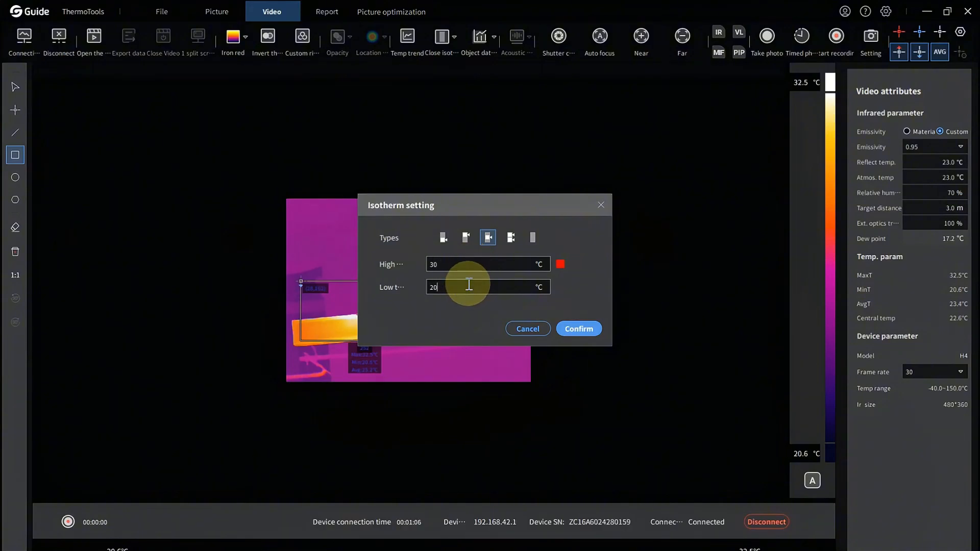
left_click(589, 329)
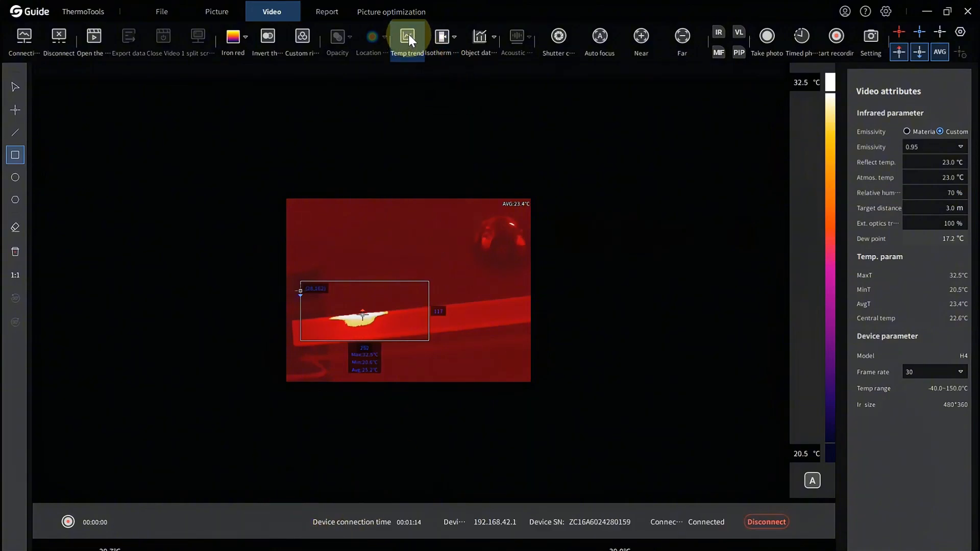
- Turn off the isotherm display on the live feed
left_click(443, 38)
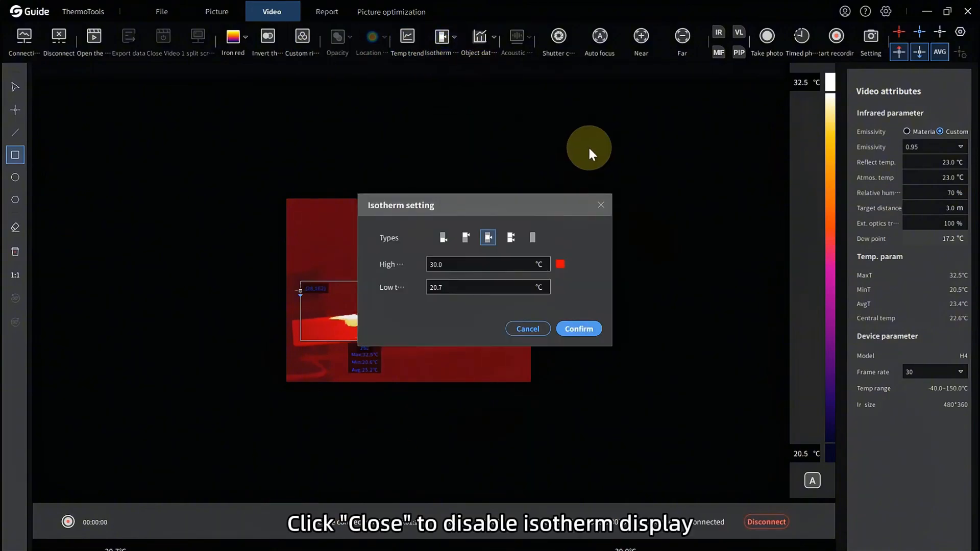
left_click(534, 238)
left_click(579, 328)
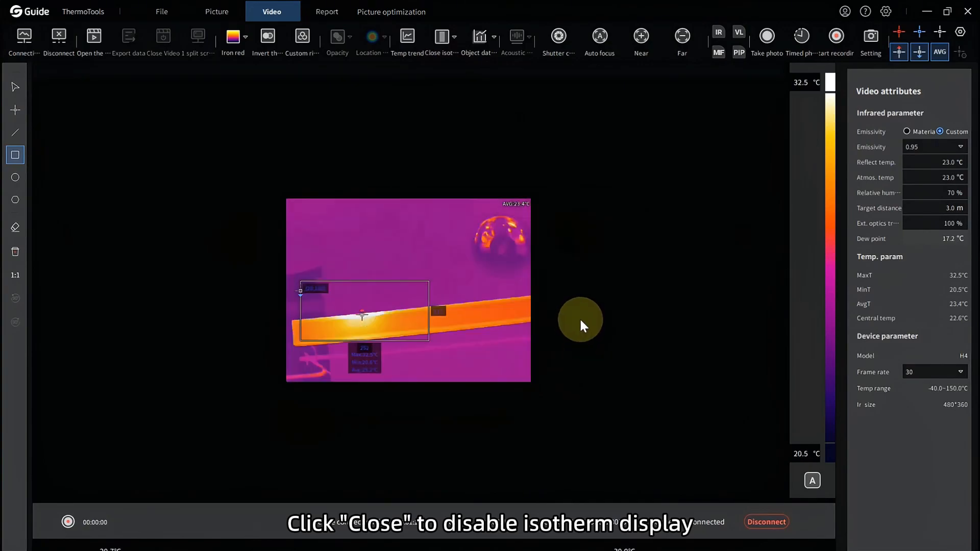
- Add a temperature difference comparison of R1.Max minus R1.Min and view its live data
left_click(493, 36)
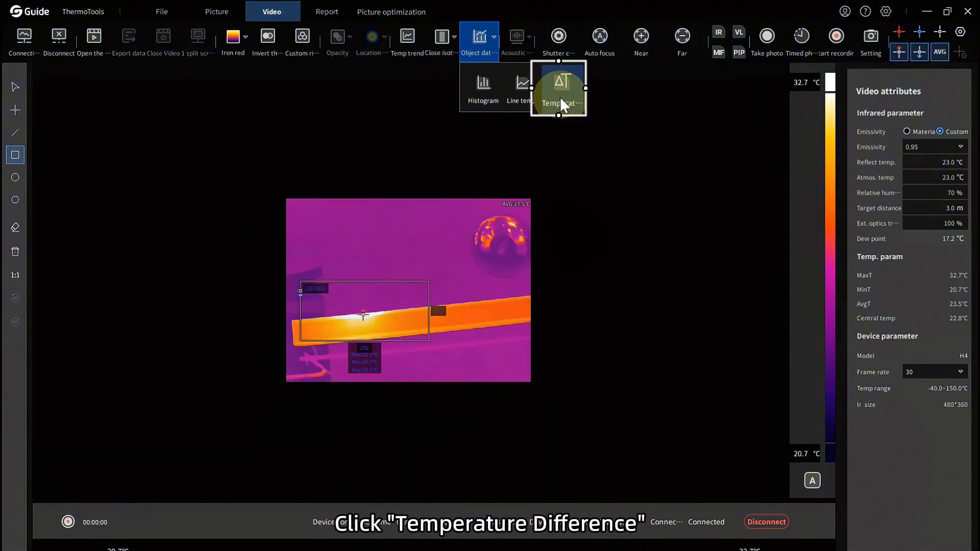
left_click(560, 97)
left_click(237, 447)
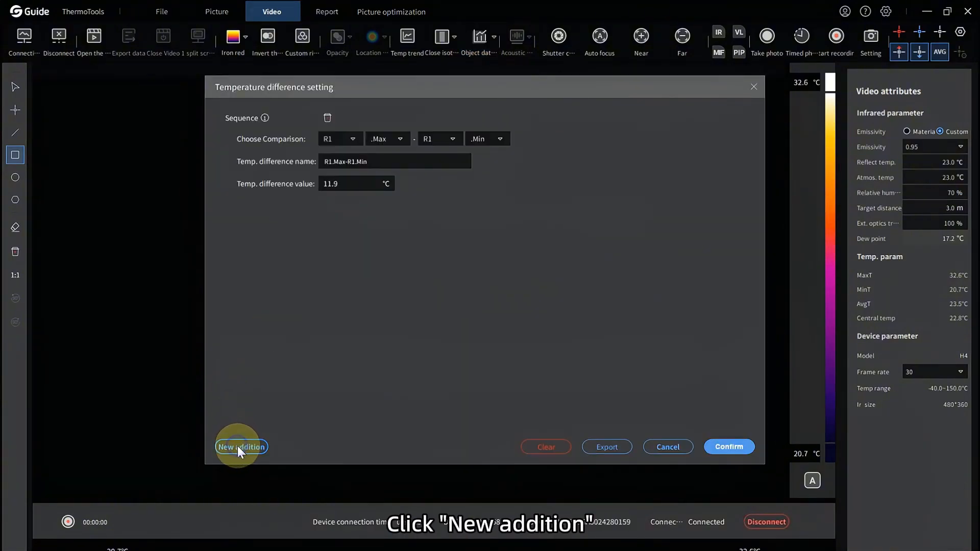
left_click(730, 448)
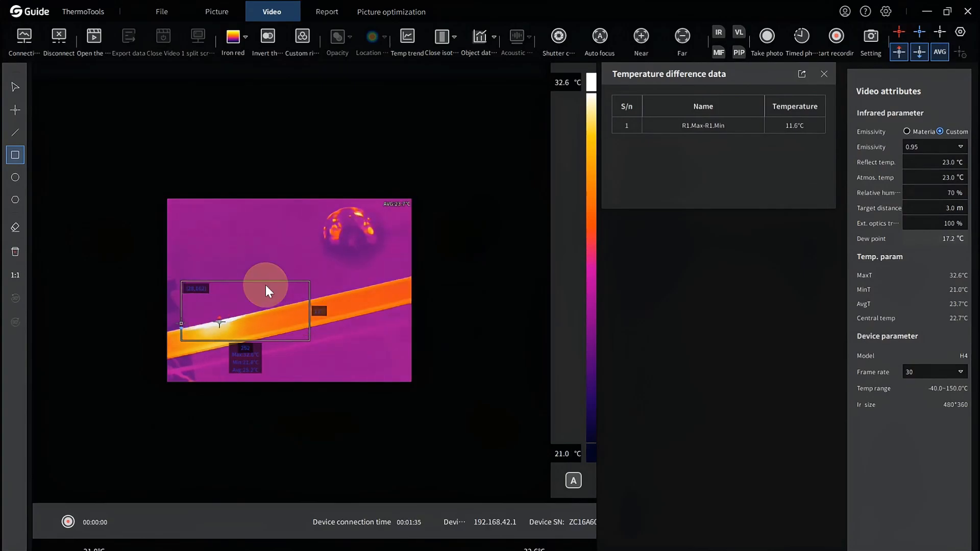
left_click(824, 75)
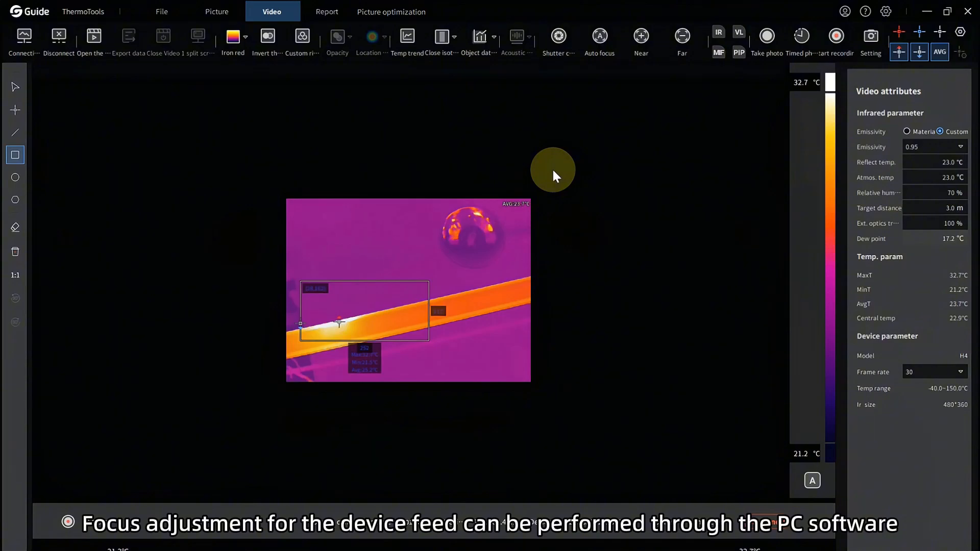
- Refocus the live feed using shutter calibration, auto focus, and manual Near and Far adjustments
left_click(641, 37)
left_click(564, 36)
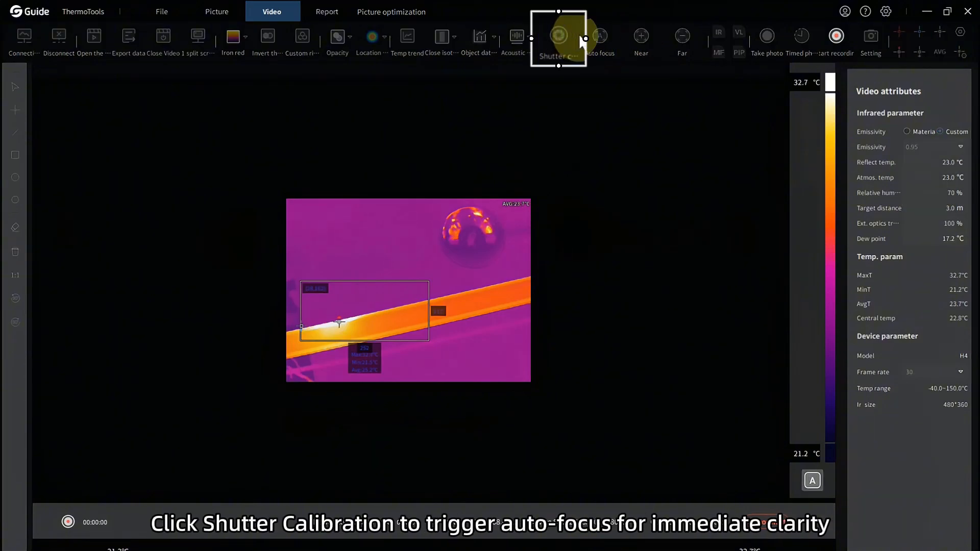
left_click(611, 40)
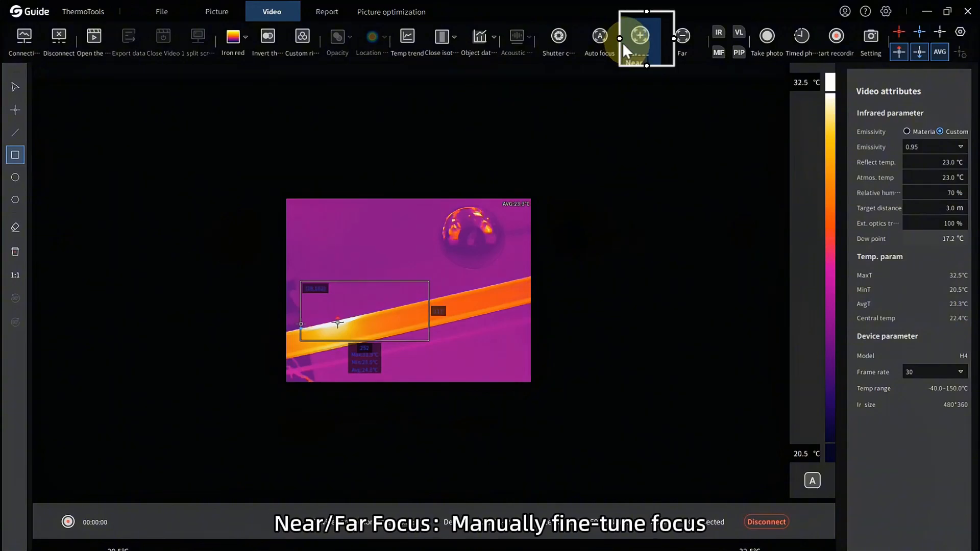
left_click(648, 37)
left_click(693, 41)
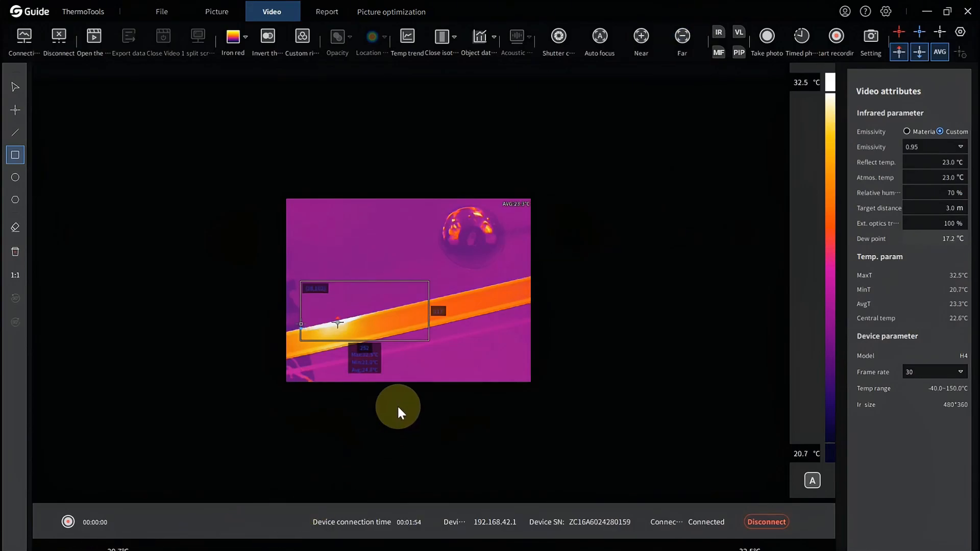
- Preview the feed in visible light (VL) and MIF modes and leave it in picture-in-picture (PIP) mode
left_click(743, 32)
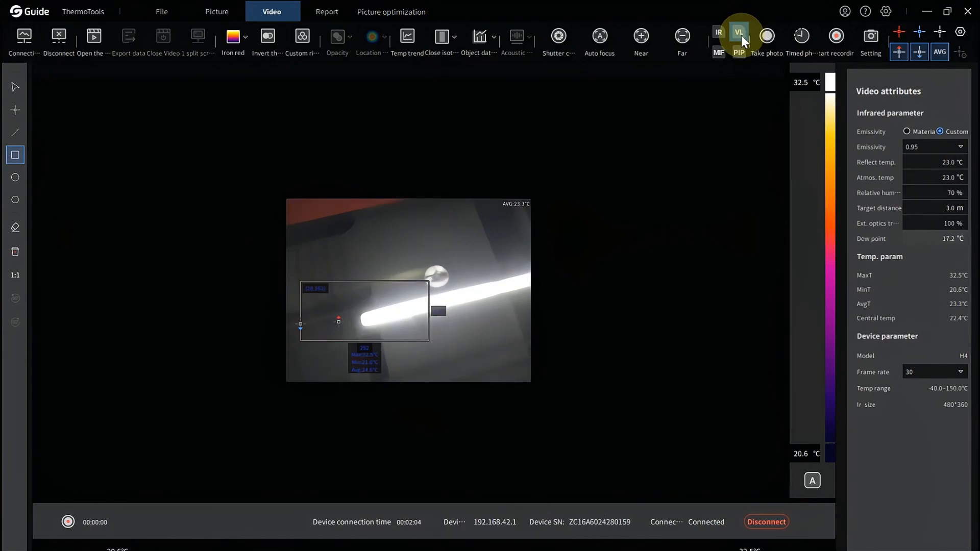
left_click(720, 53)
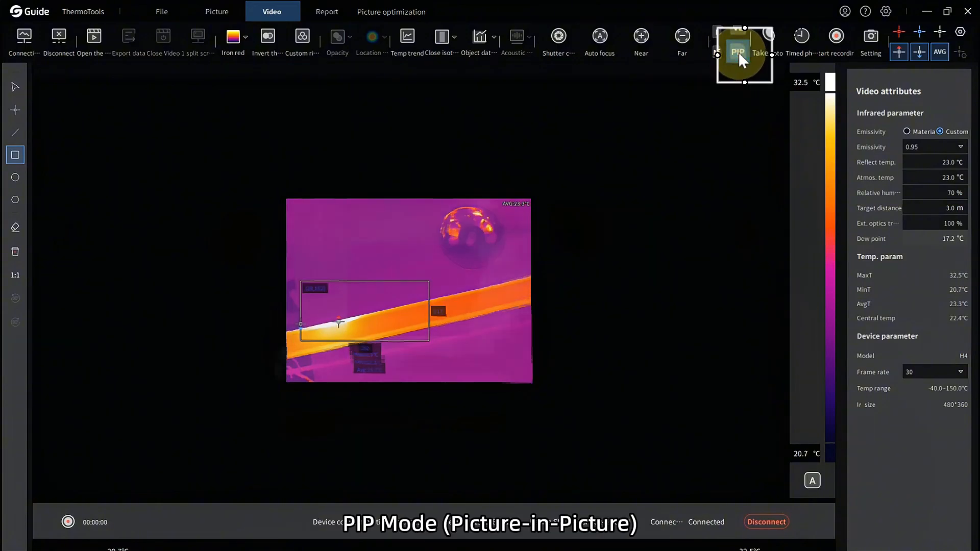
left_click(739, 53)
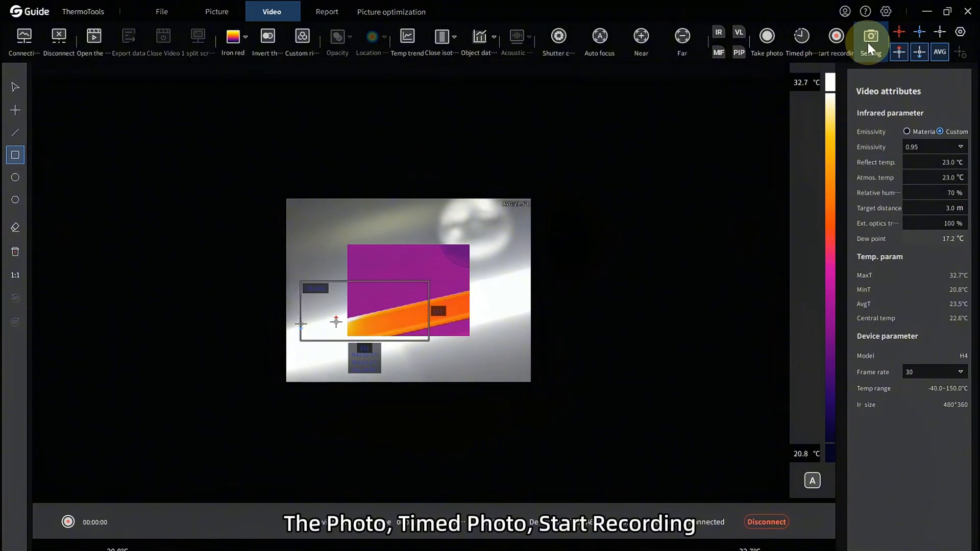
- Take a photo of the live feed and open the capture settings to view the save paths
left_click(774, 36)
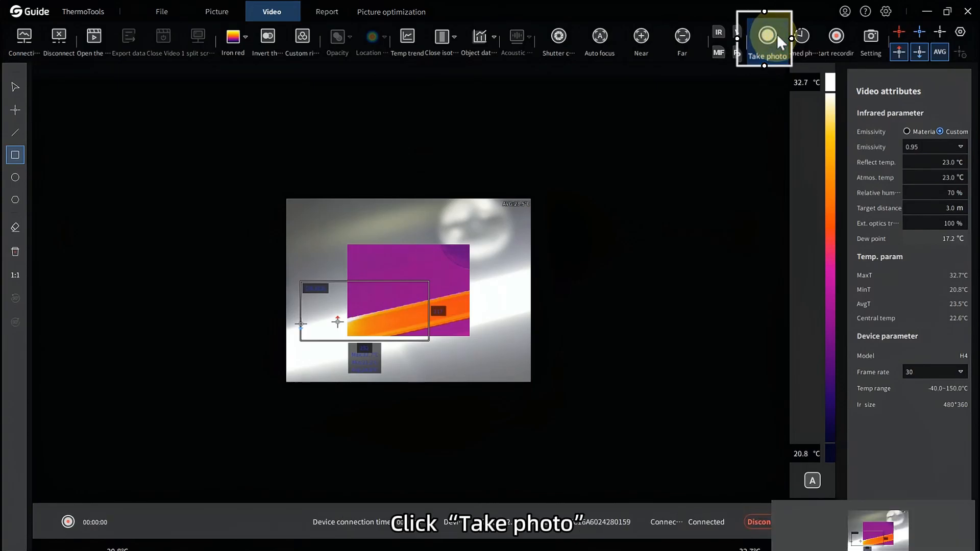
left_click(868, 47)
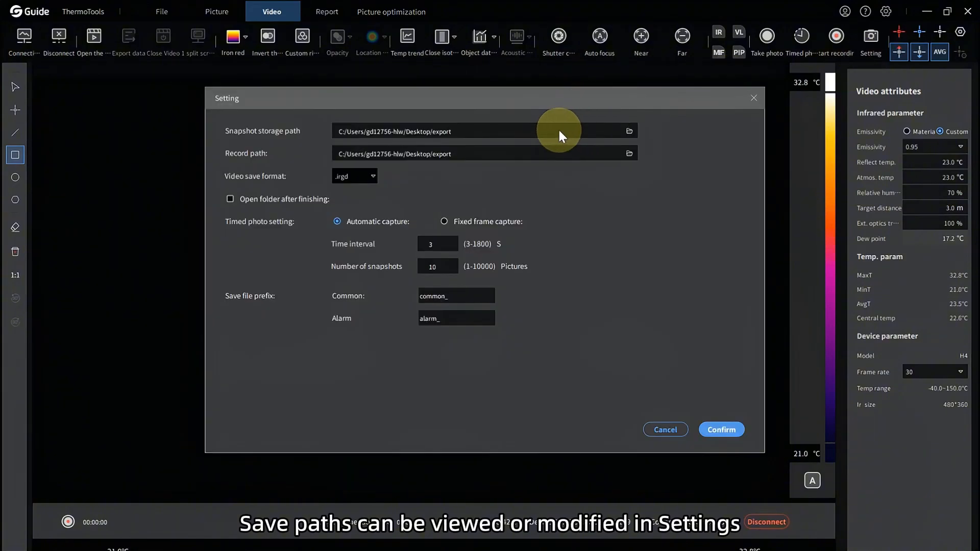
- Close the capture settings, record about 6 seconds of the live feed, and stop and save the recording
left_click(754, 98)
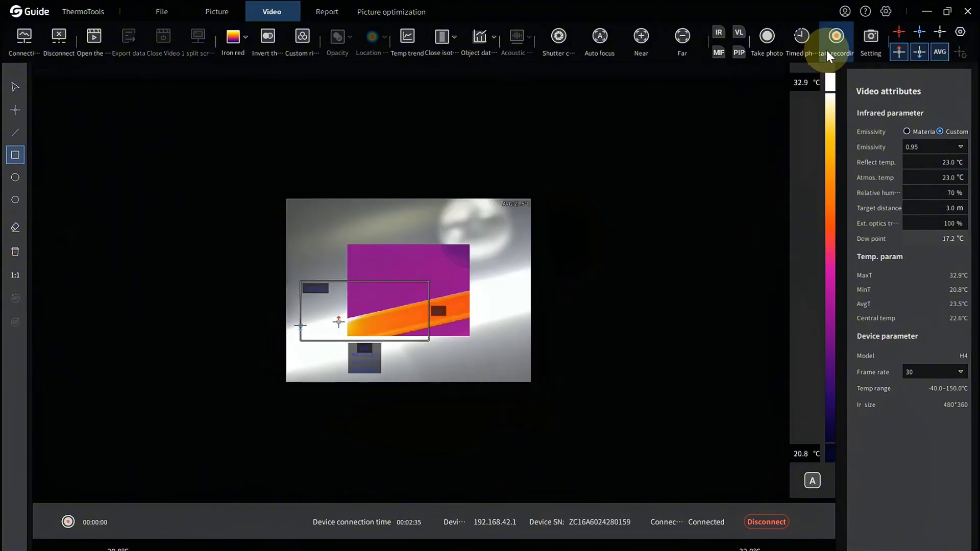
left_click(835, 48)
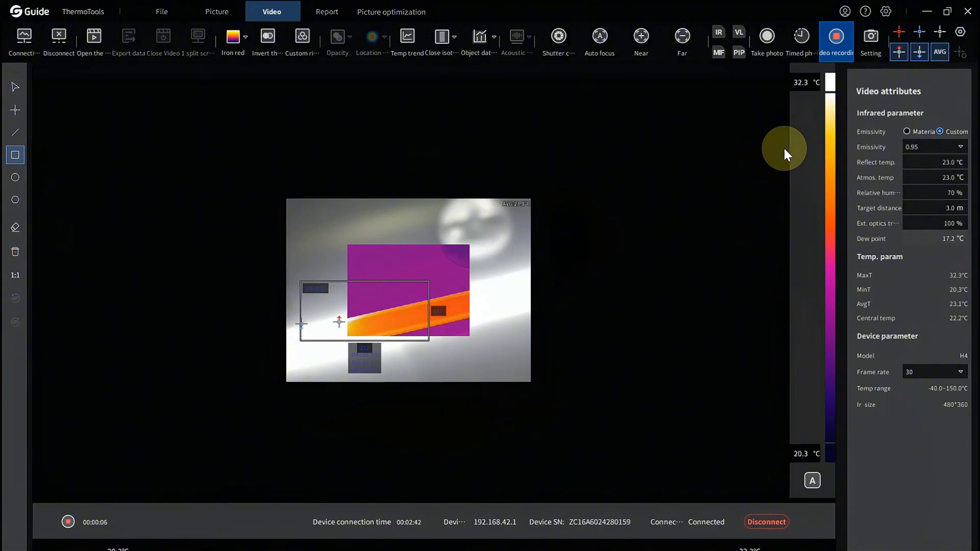
left_click(828, 41)
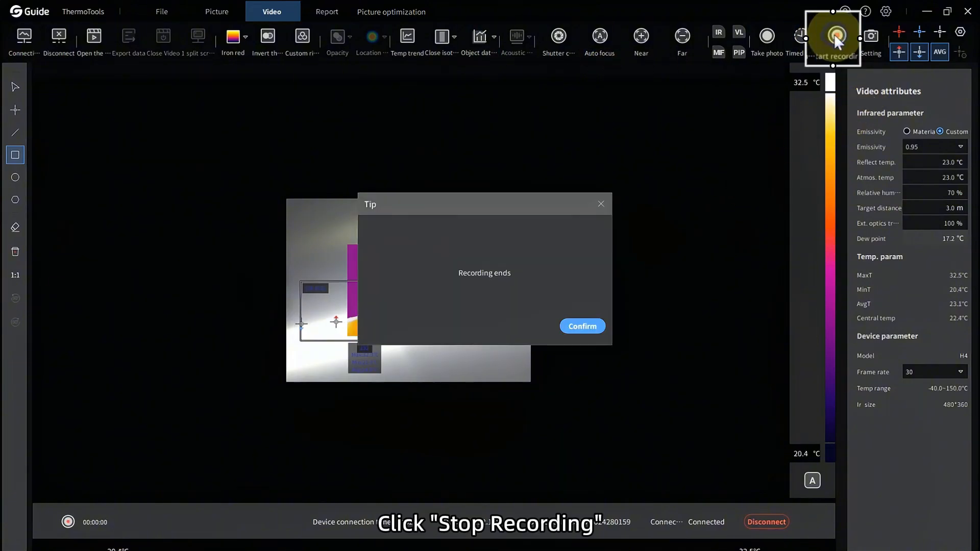
left_click(564, 326)
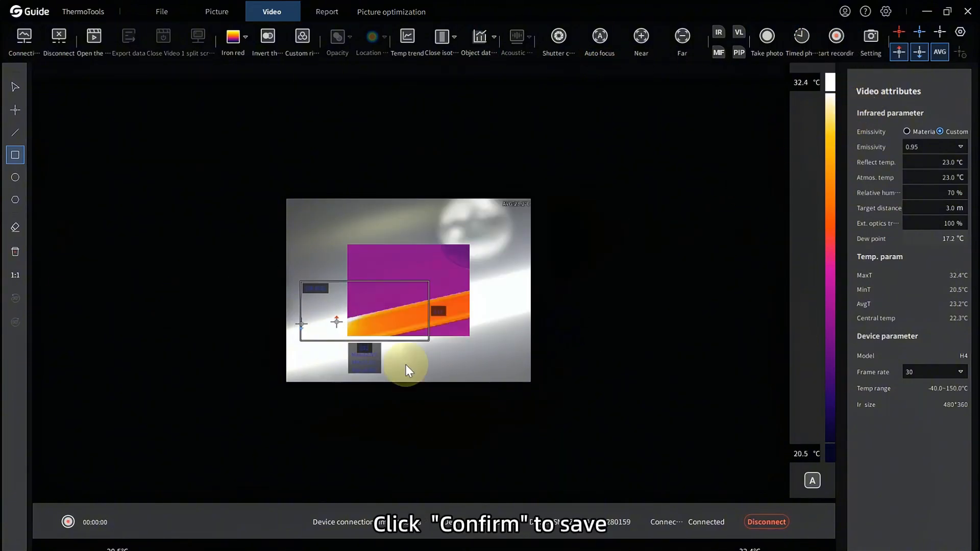
- Switch to the desktop's export folder in File Explorer and open the newly recorded video
left_click(927, 6)
double_click(143, 188)
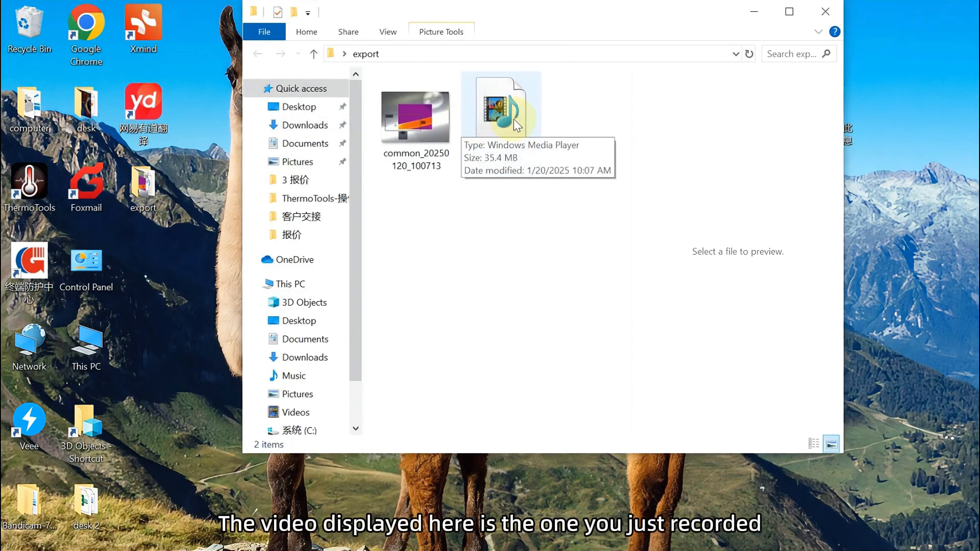
double_click(526, 114)
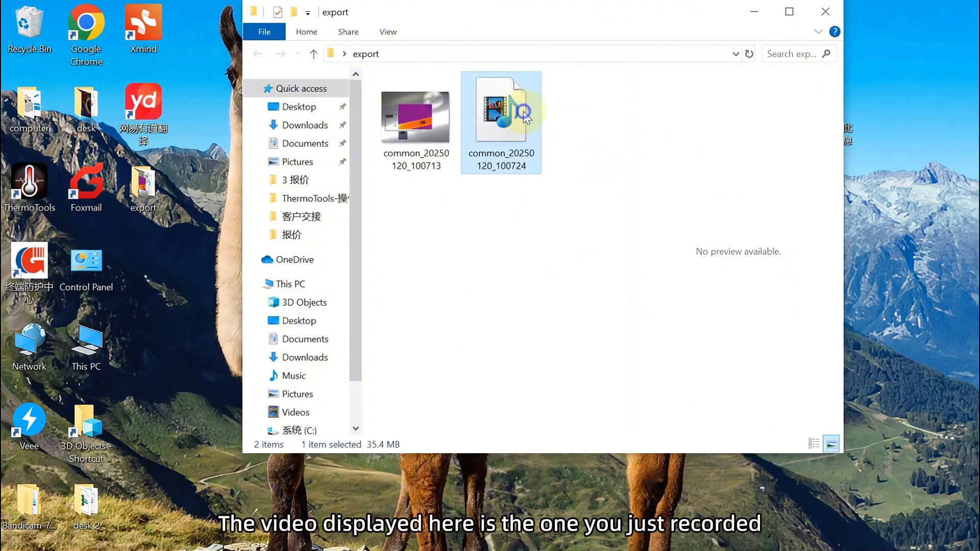